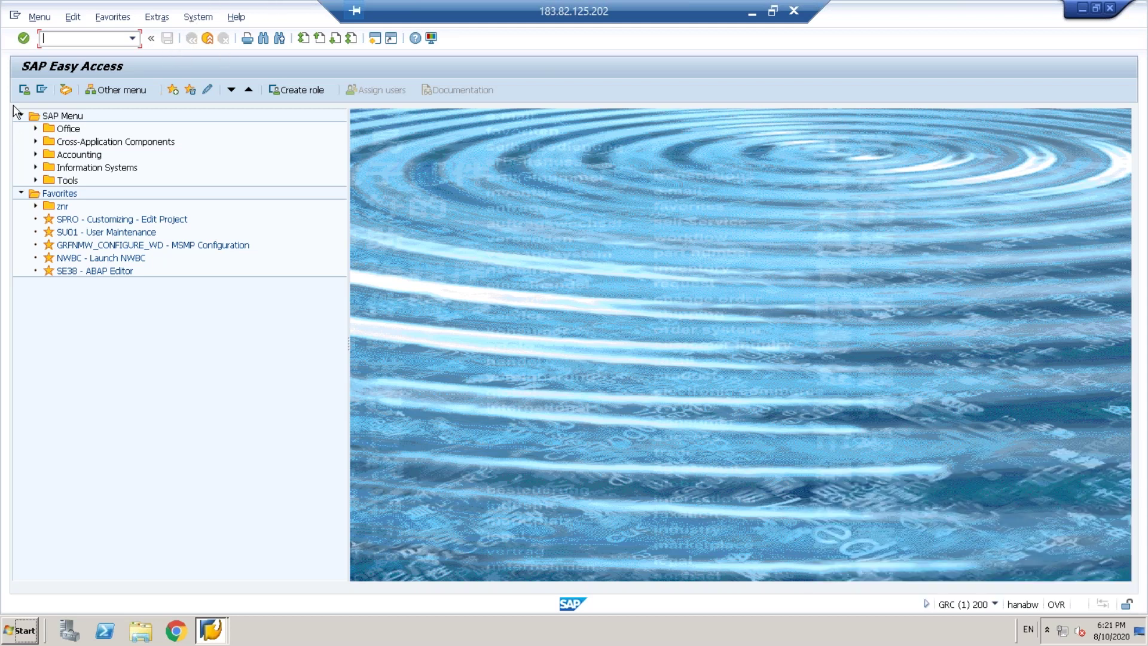
Review the installed software component versions in System Status, locating the GRCFND_A component
click(198, 18)
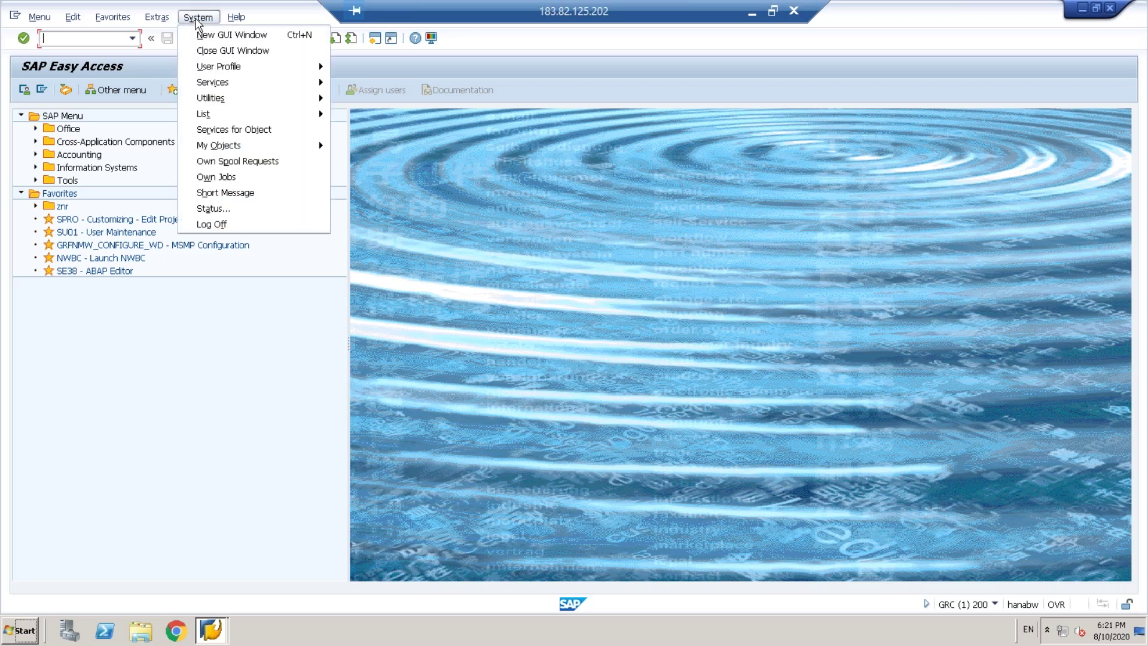
click(212, 224)
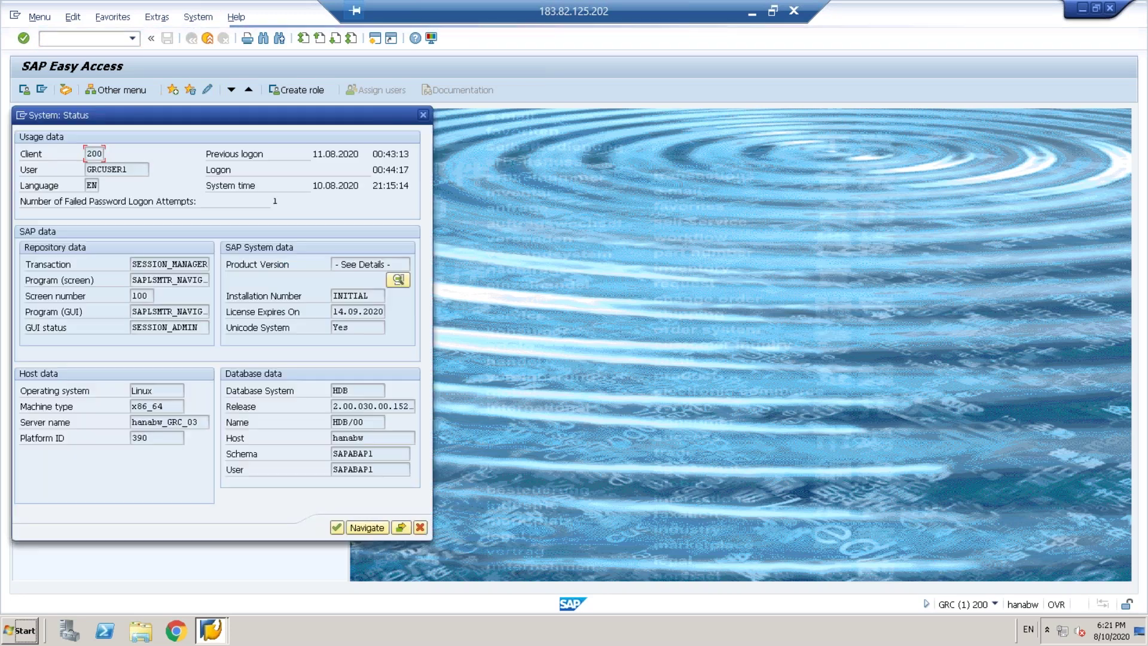
click(398, 279)
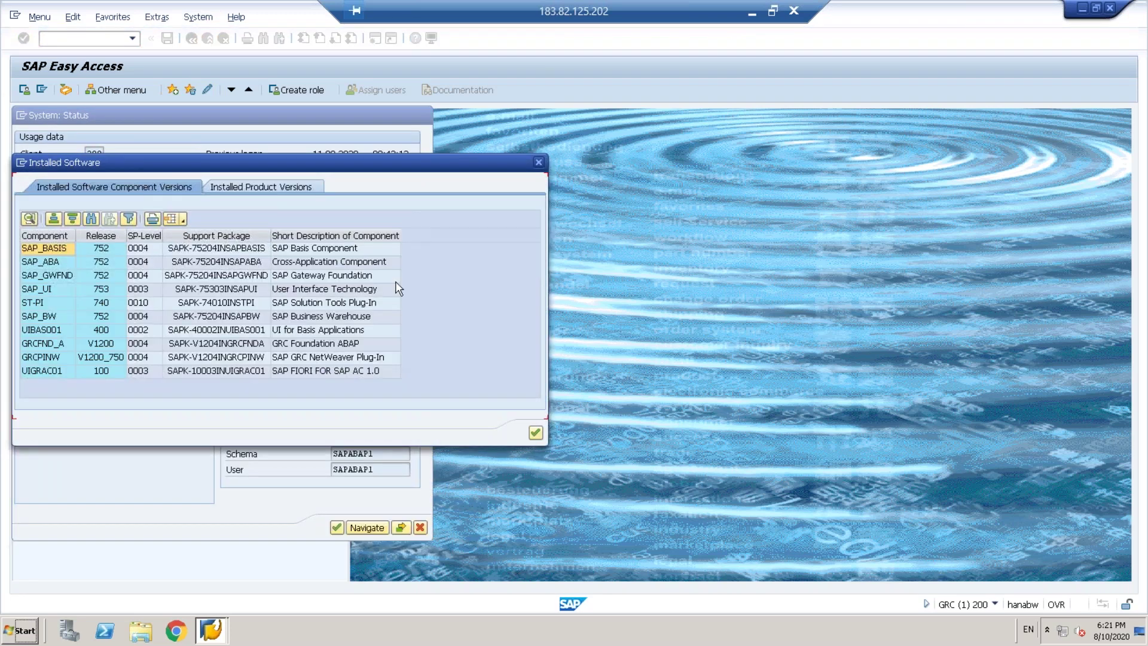
click(50, 346)
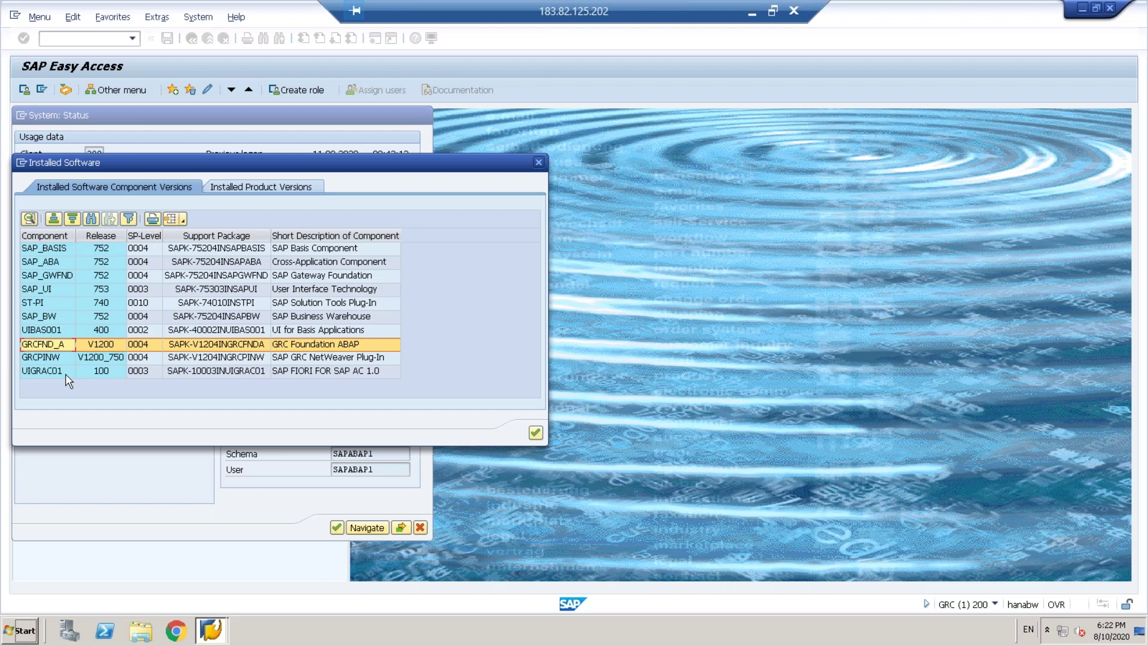
click(535, 433)
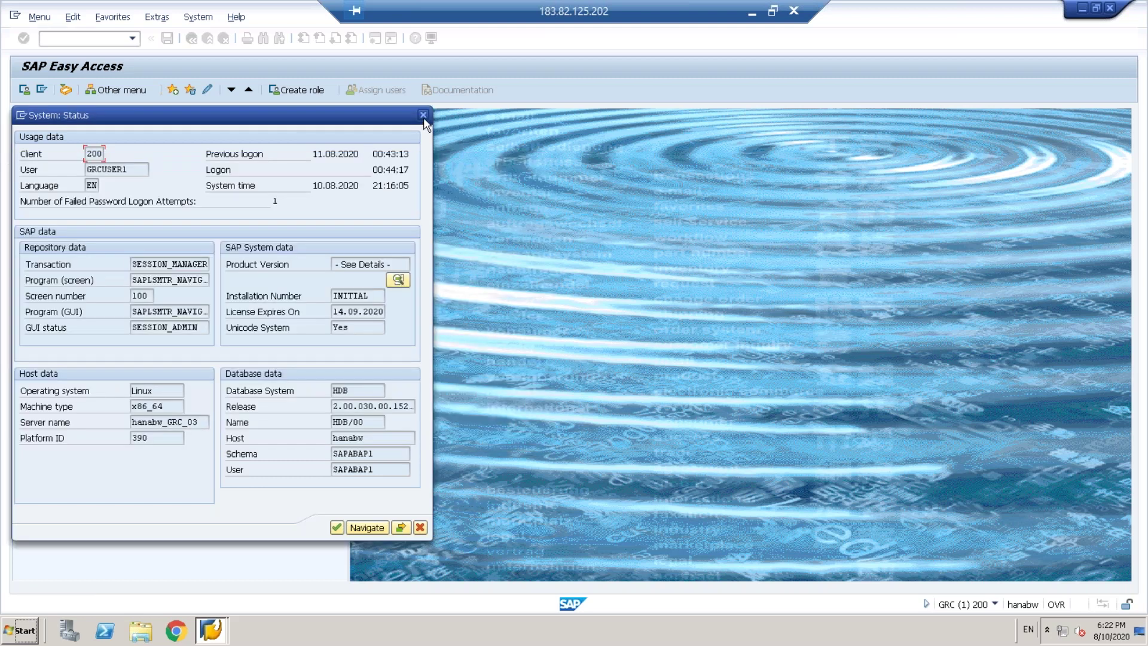
click(423, 115)
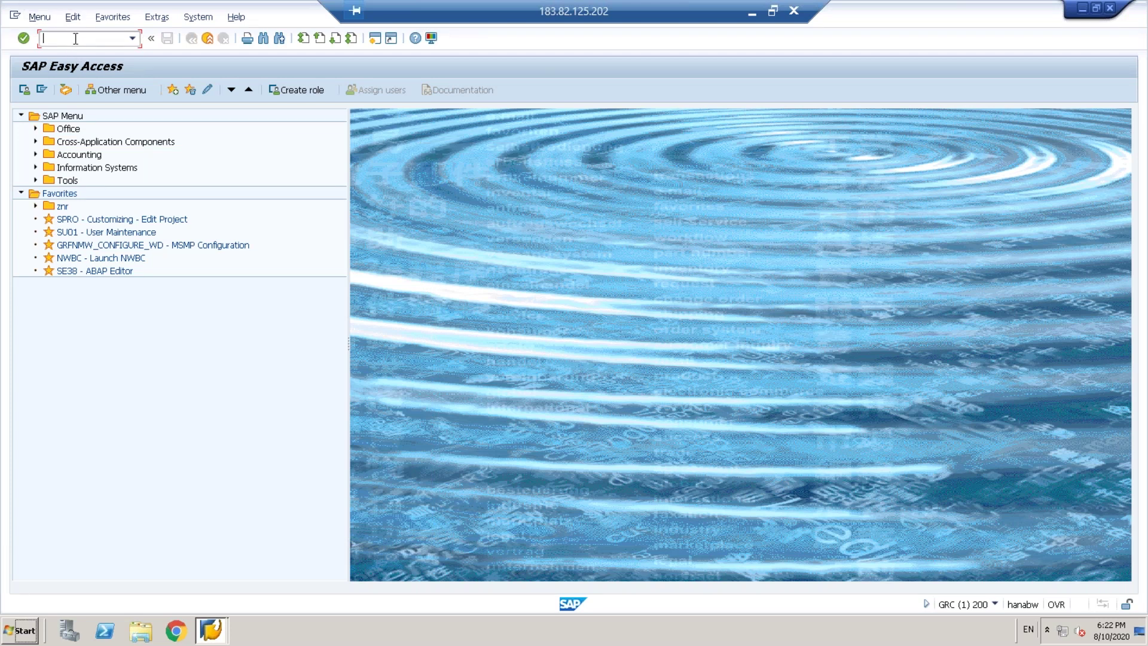
In transaction SCPR20, search for BC sets matching *GRAC*
text(SCPr20)
key(Return)
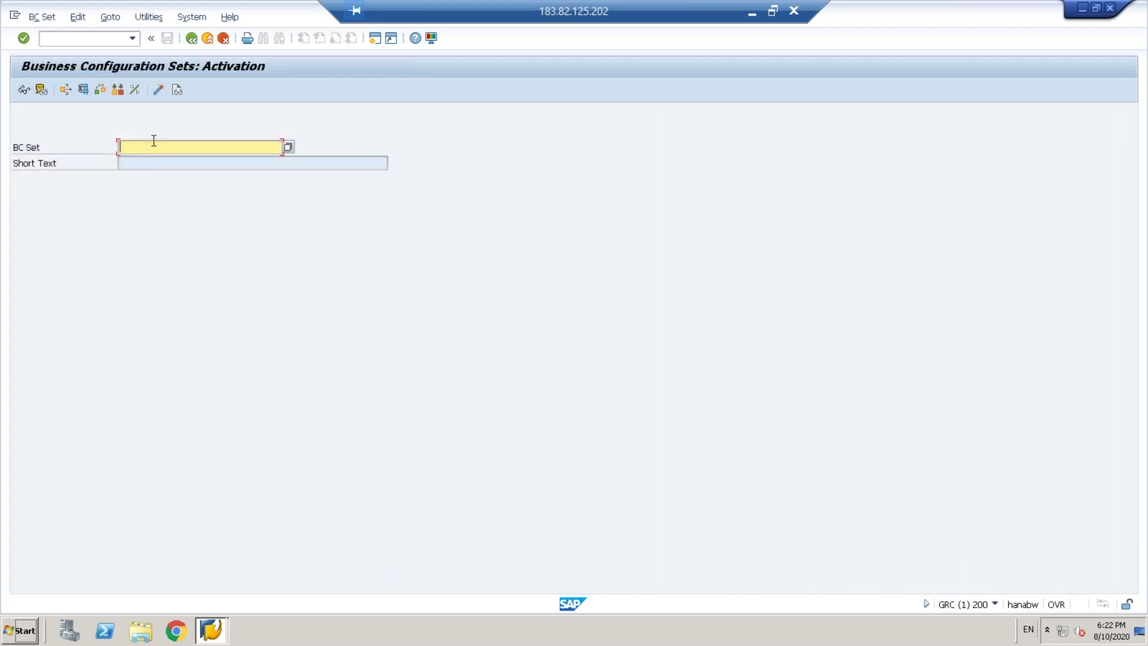
text(*GRAC)
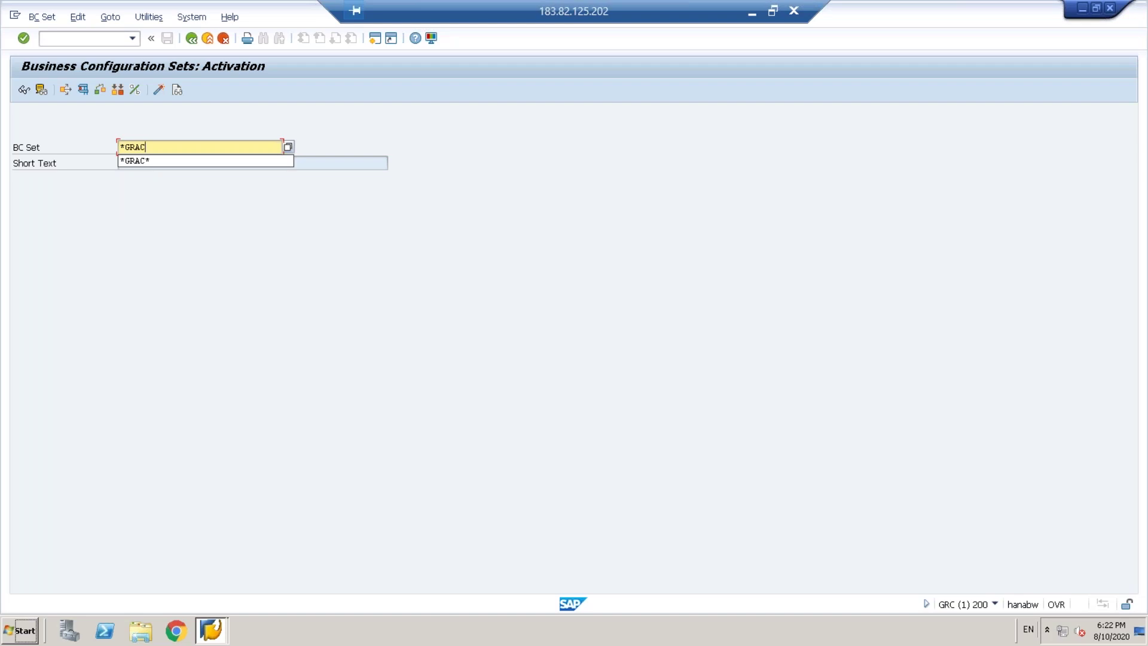
text(*)
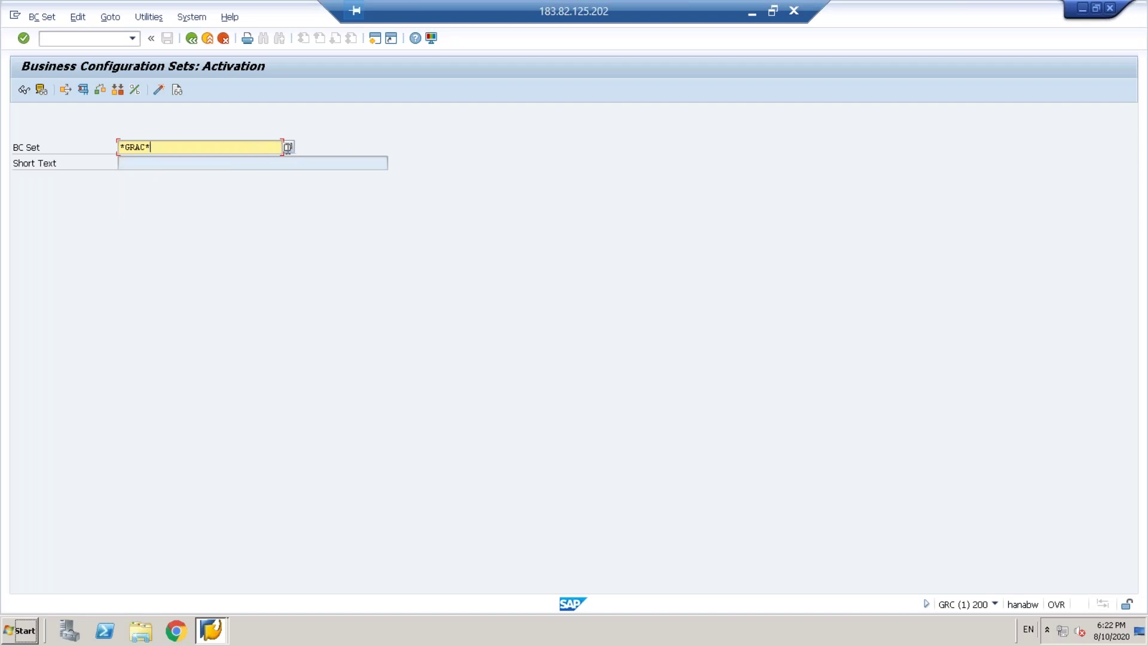
click(288, 147)
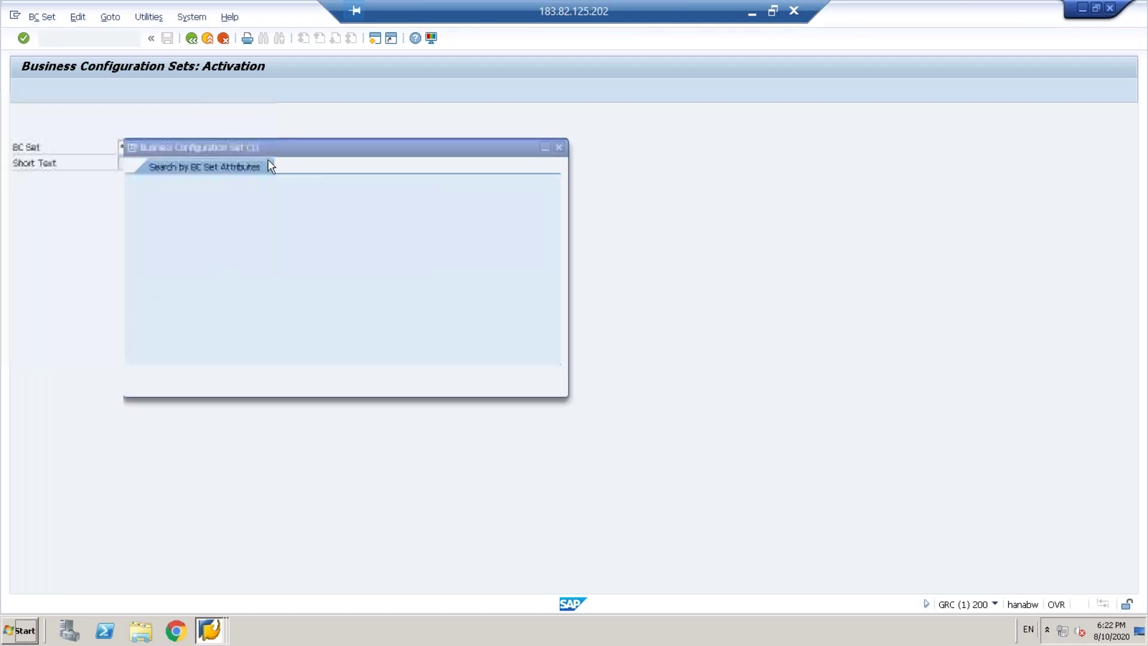
List the 30 *GRAC* BC sets, checking the GRAC_RA_RULESET entries, then return to Easy Access
click(511, 375)
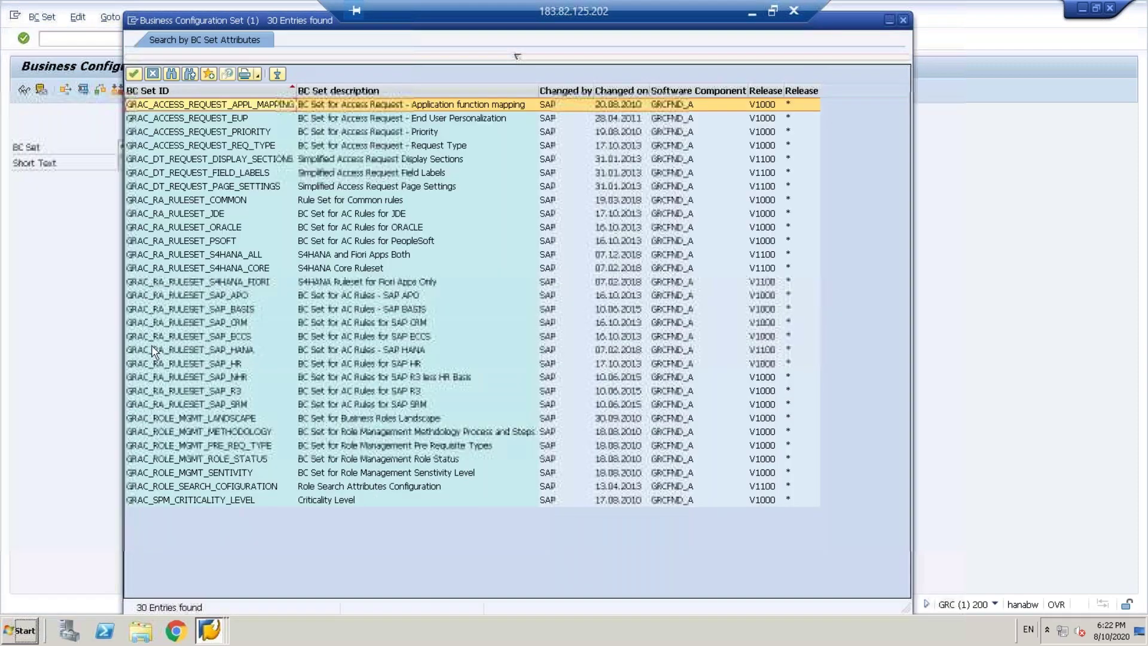
click(230, 256)
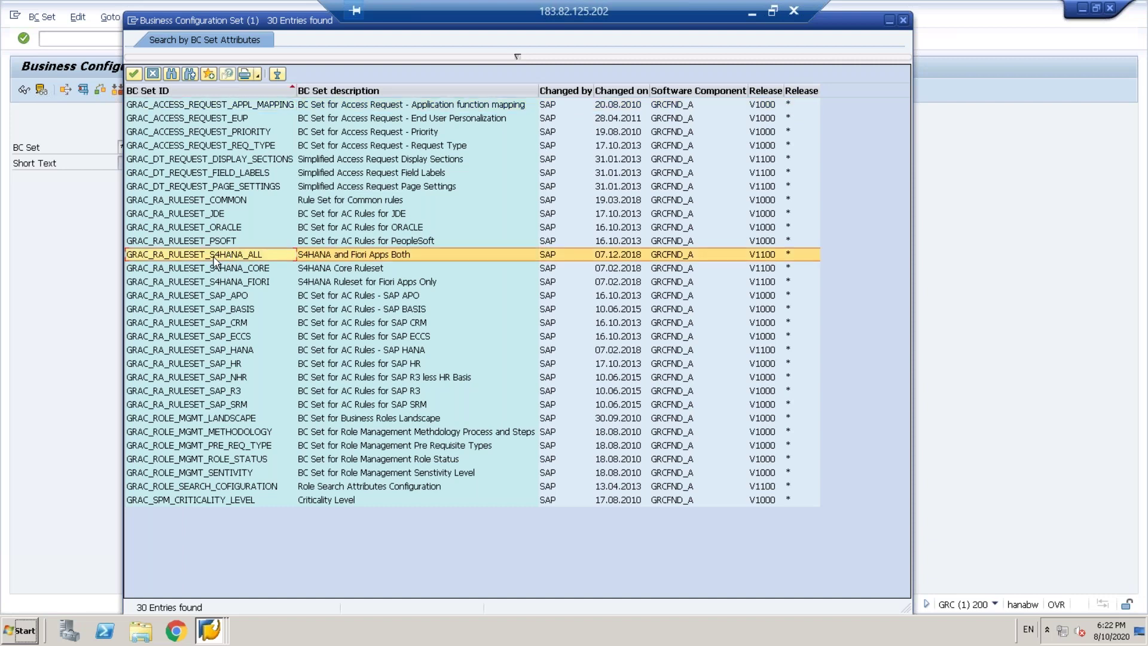
click(251, 269)
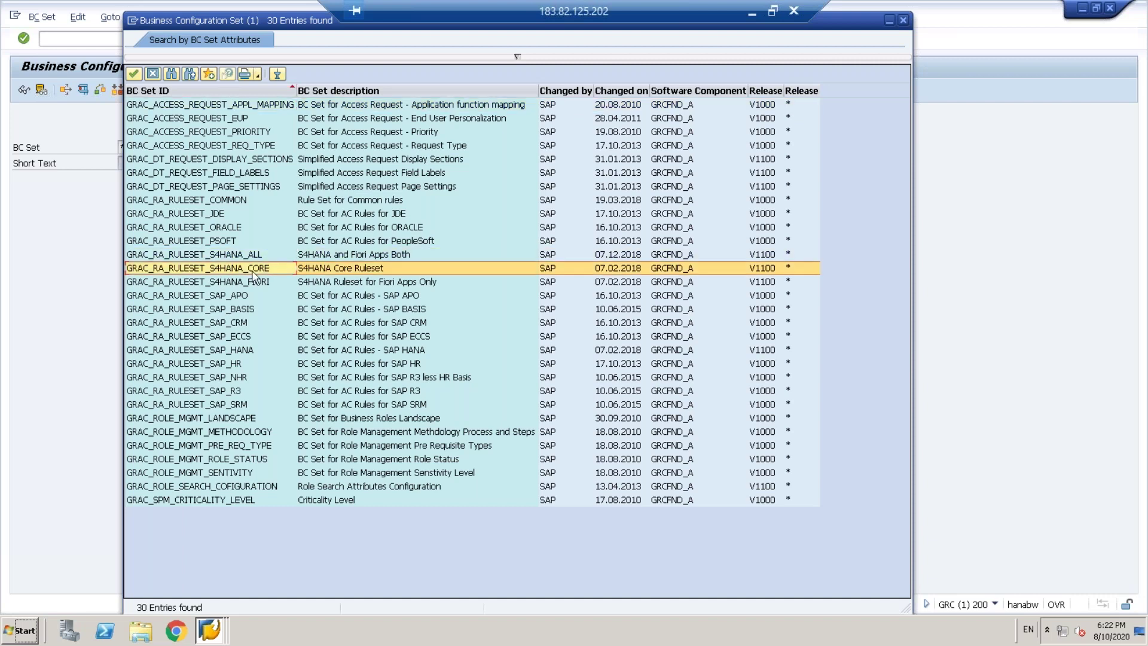
click(238, 352)
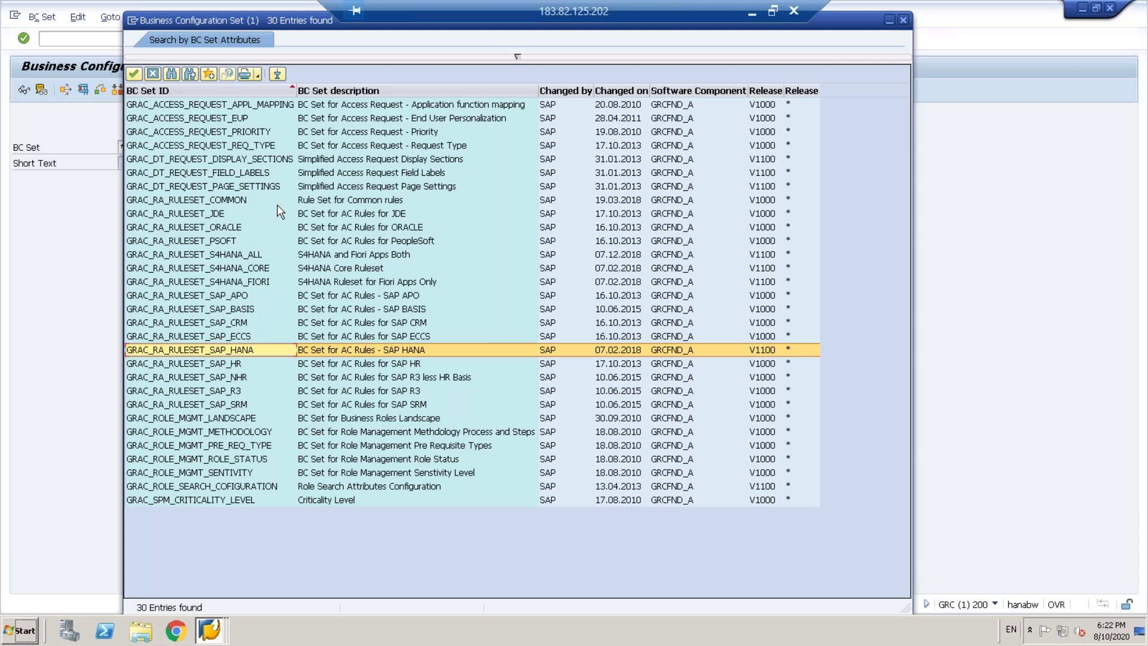
drag(293, 20, 214, 71)
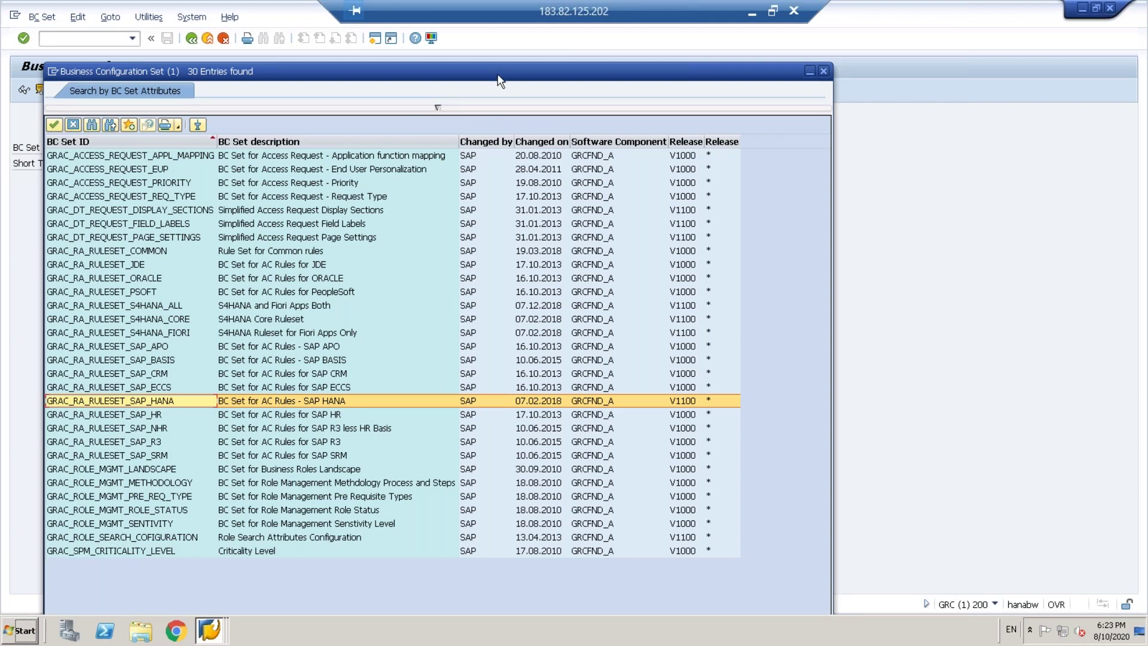
drag(498, 72, 376, 119)
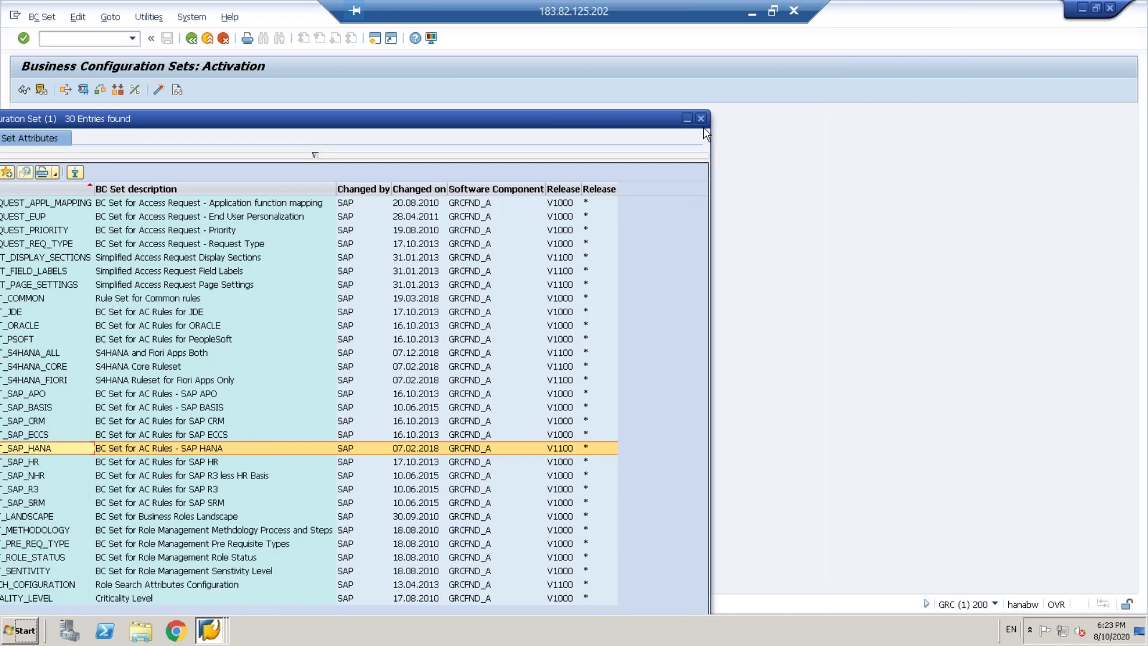
click(701, 119)
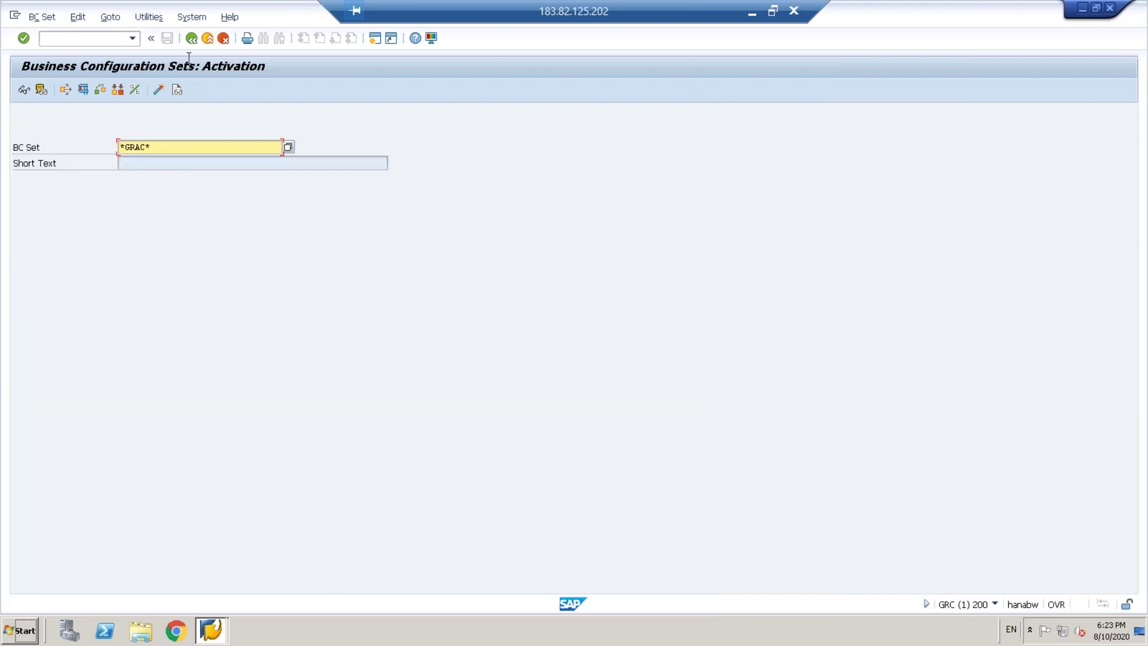
click(192, 39)
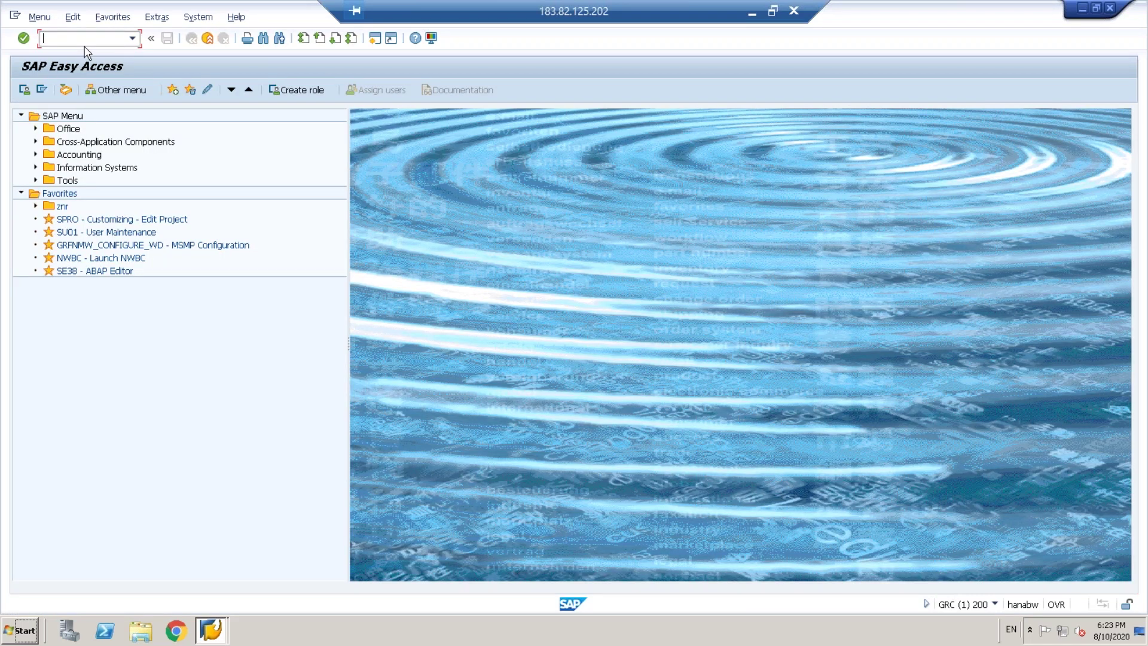
Open the SAP Reference IMG via SPRO and expand Governance, Risk and Compliance > Access Control
text(SPRO)
key(Return)
click(51, 93)
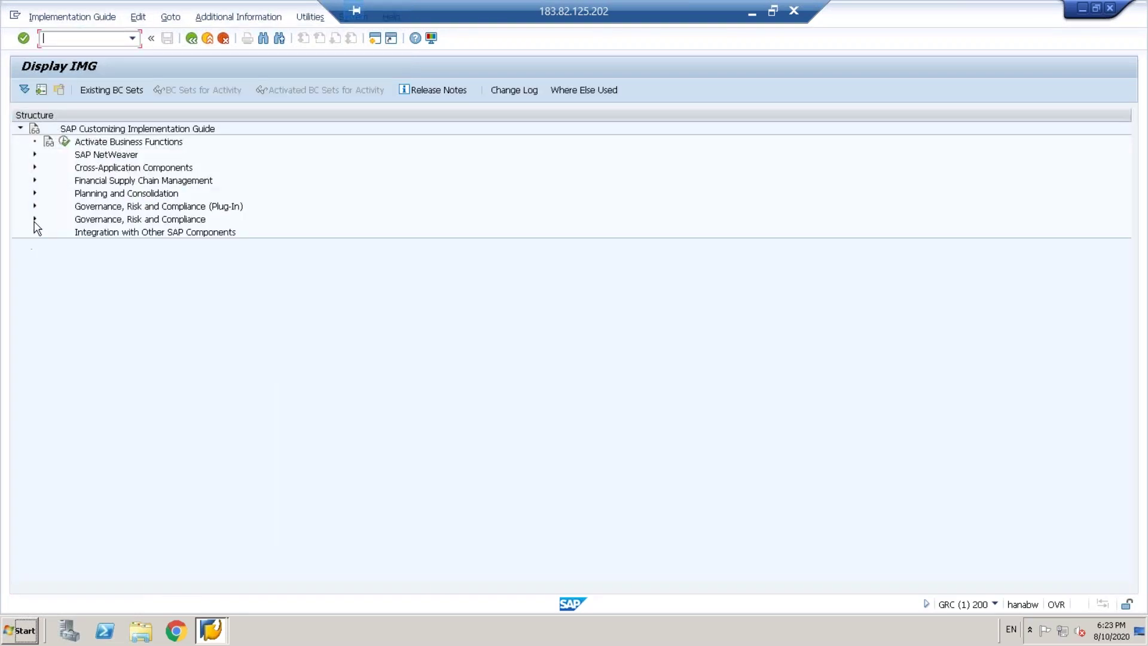
click(35, 219)
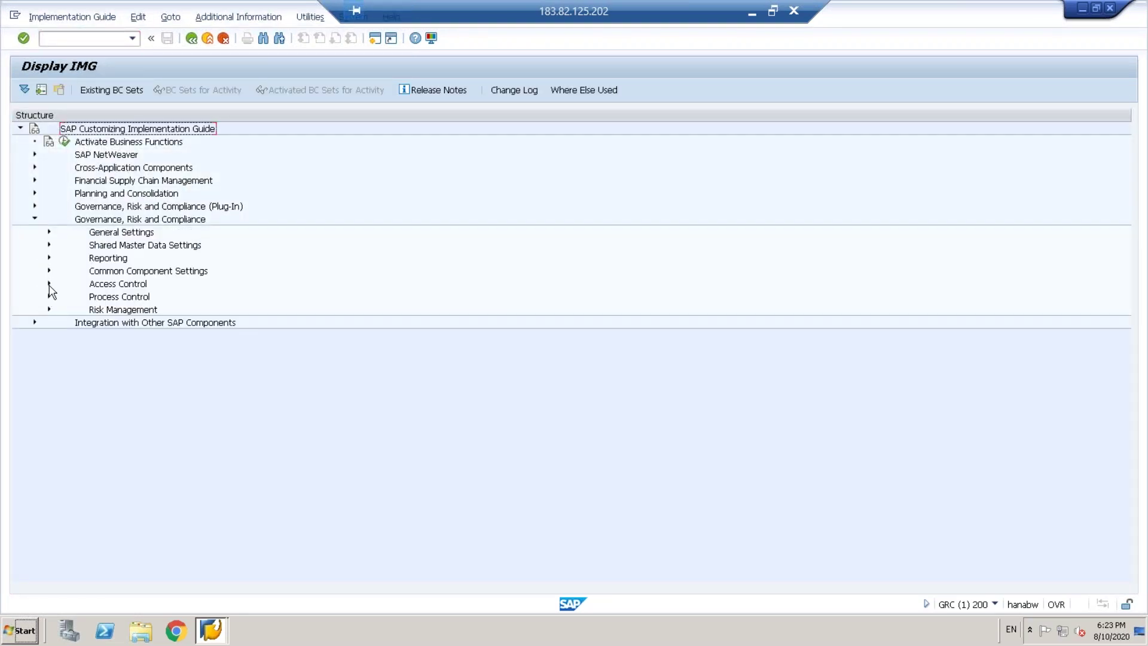
click(49, 284)
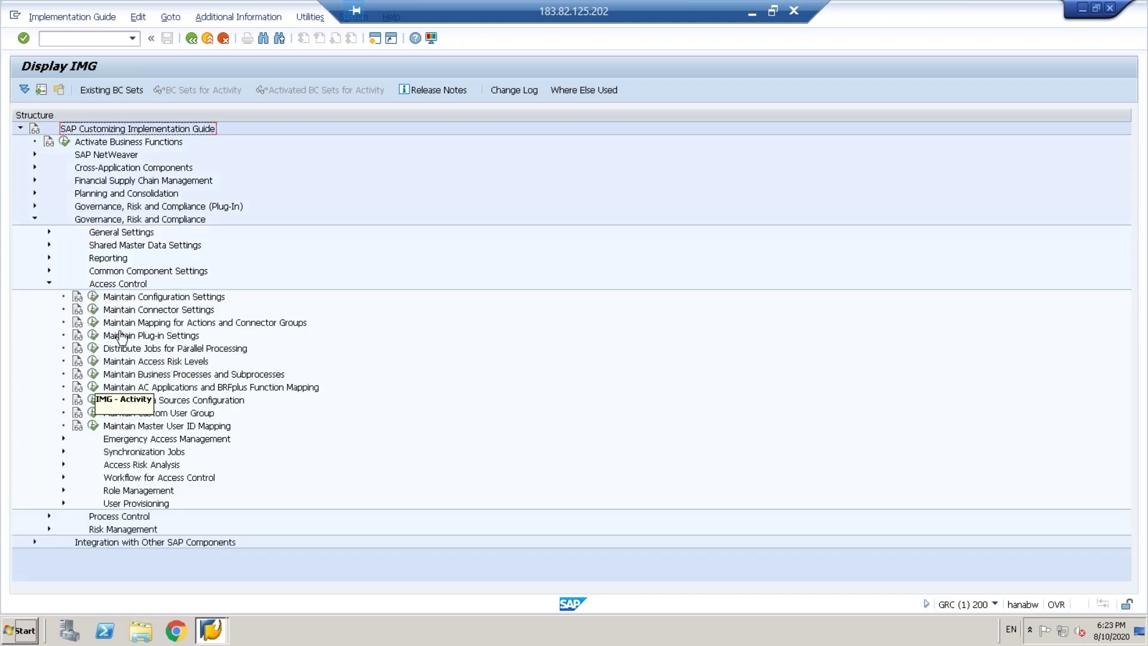
Browse the Synchronization Jobs activities, such as Parallel Jobs and IDM Provisioning, then collapse the branch
click(63, 453)
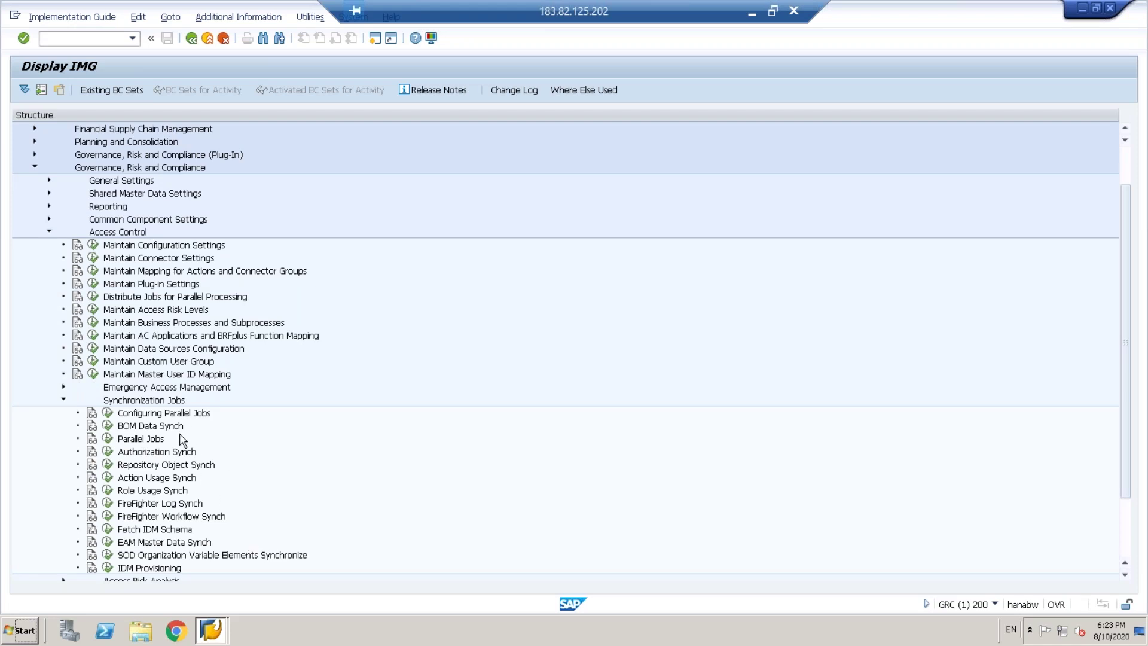
click(143, 414)
click(133, 430)
click(135, 442)
click(141, 569)
click(139, 556)
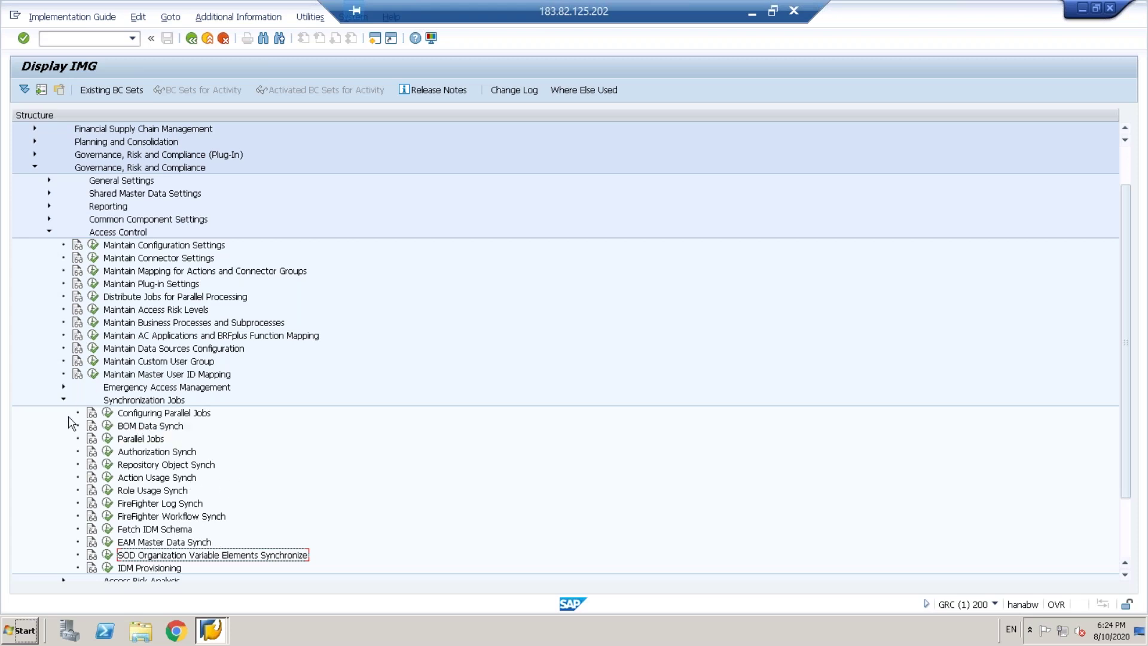
click(104, 40)
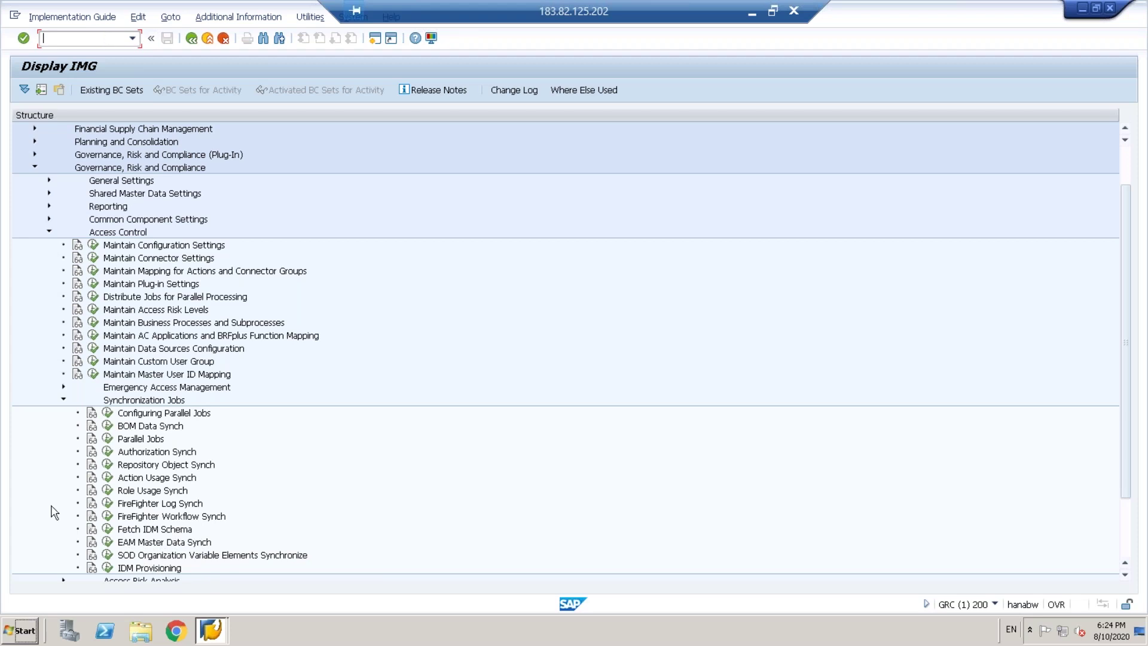
click(63, 401)
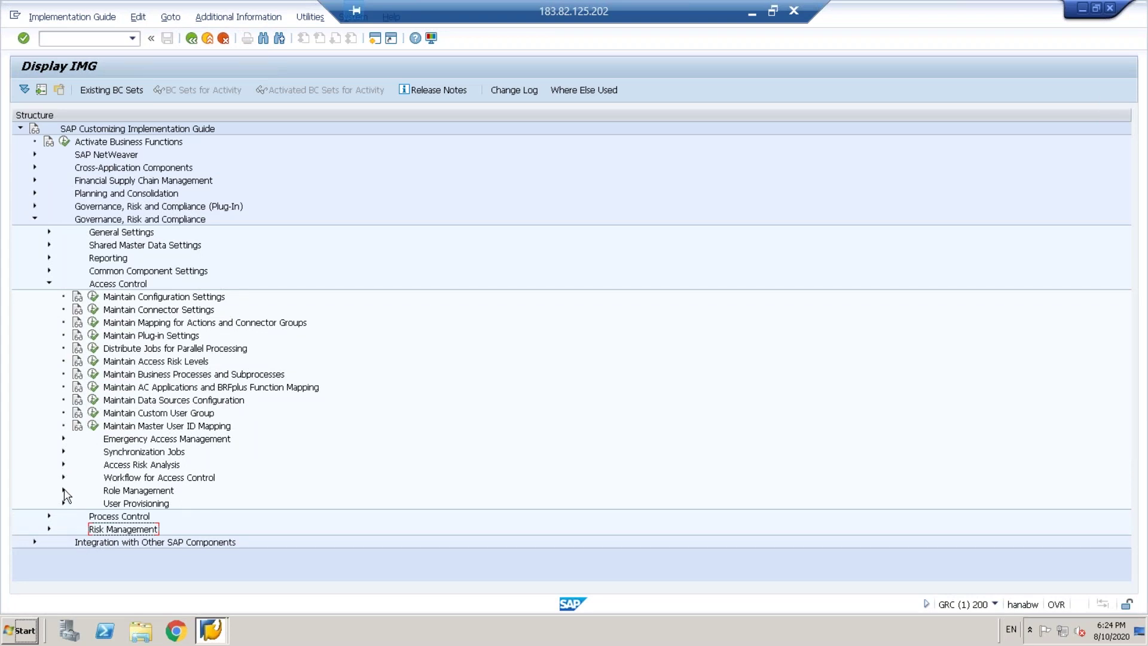
Expand Role Management and then Maintain Role Type Settings under Access Control
click(64, 491)
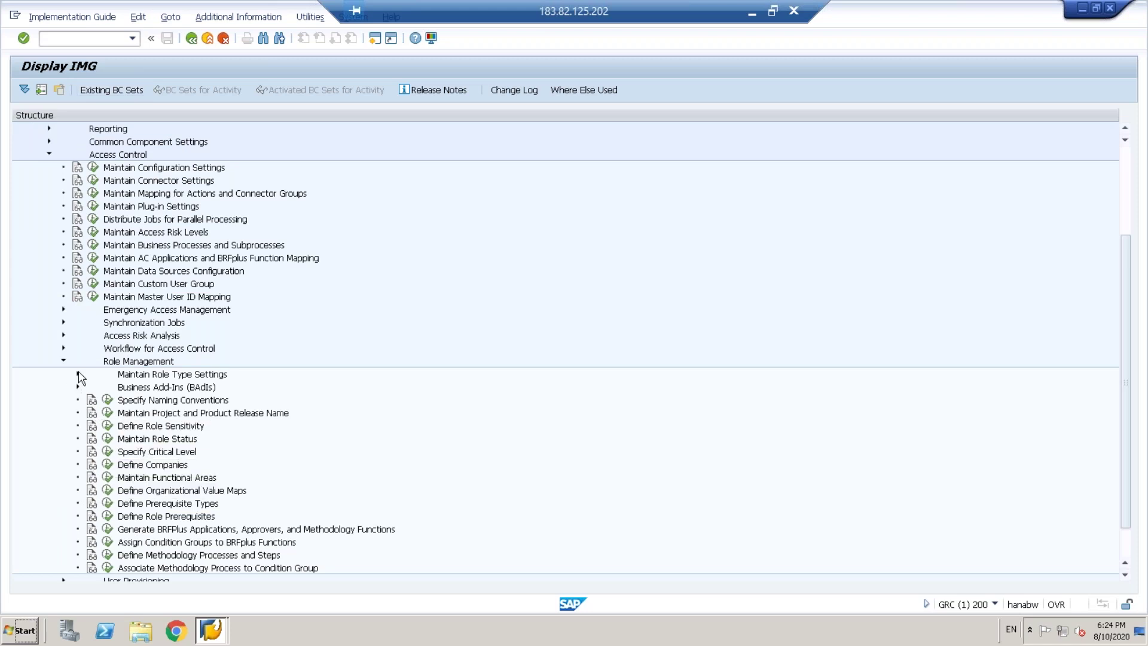
click(78, 374)
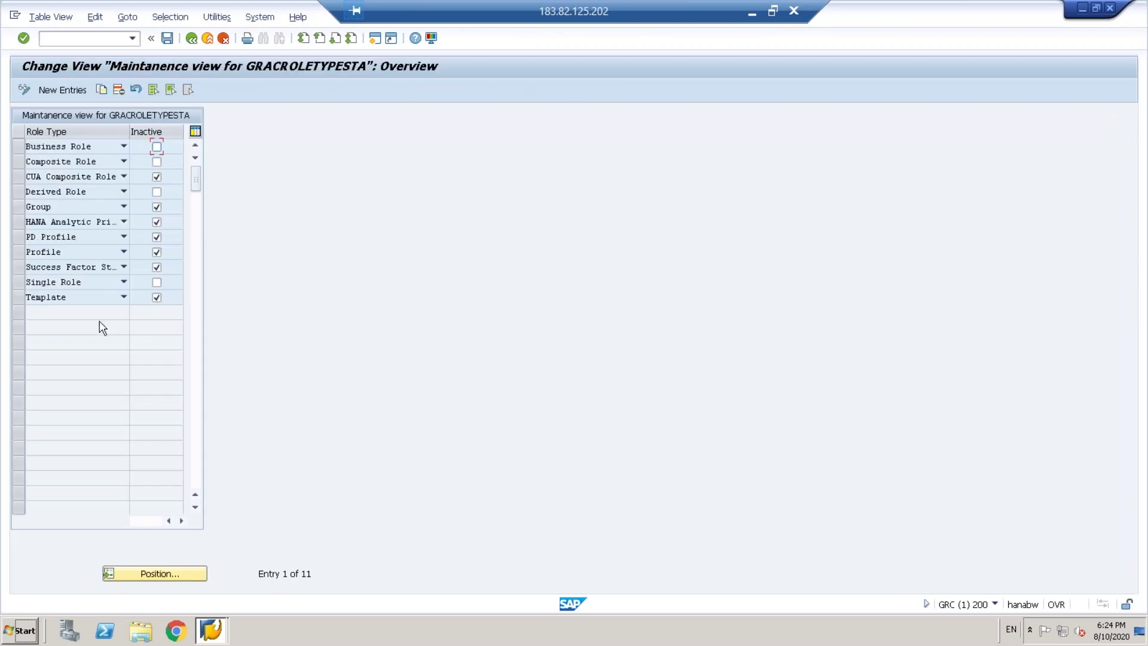
Check the Success Factor role type options without changing anything, then go back to the IMG tree
click(86, 271)
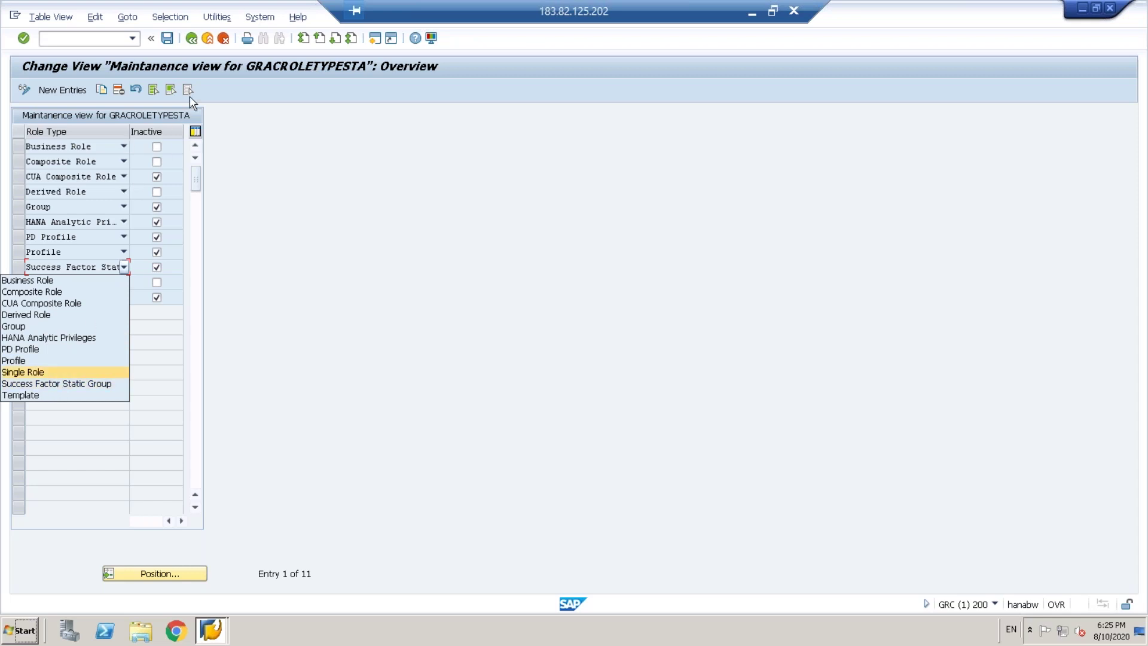
click(195, 44)
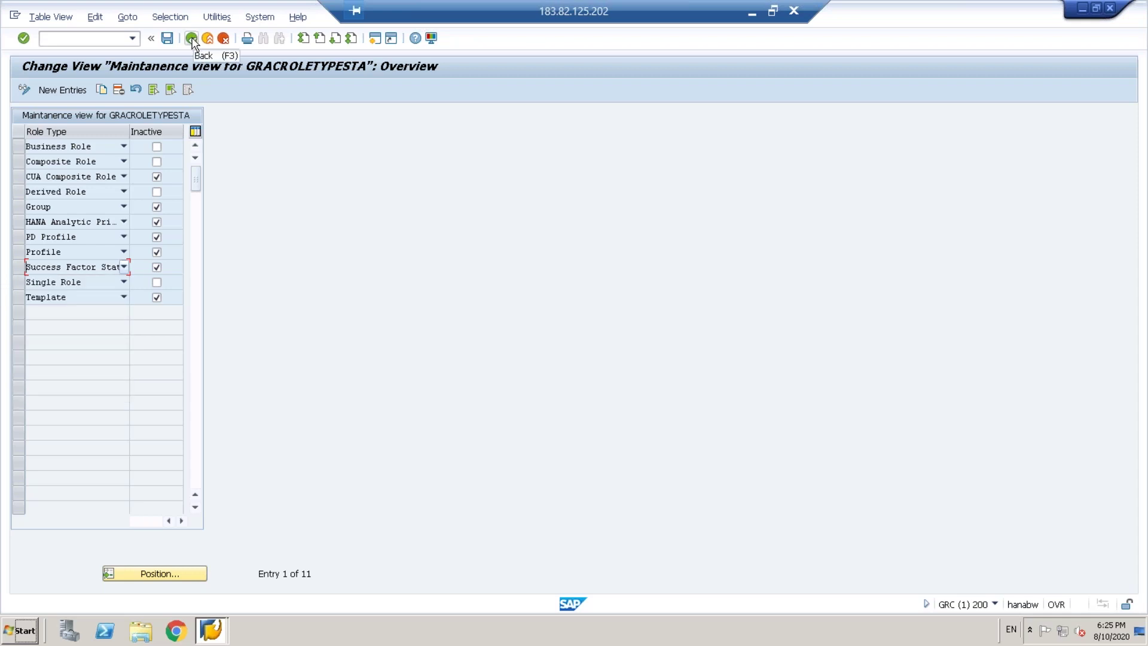
click(192, 40)
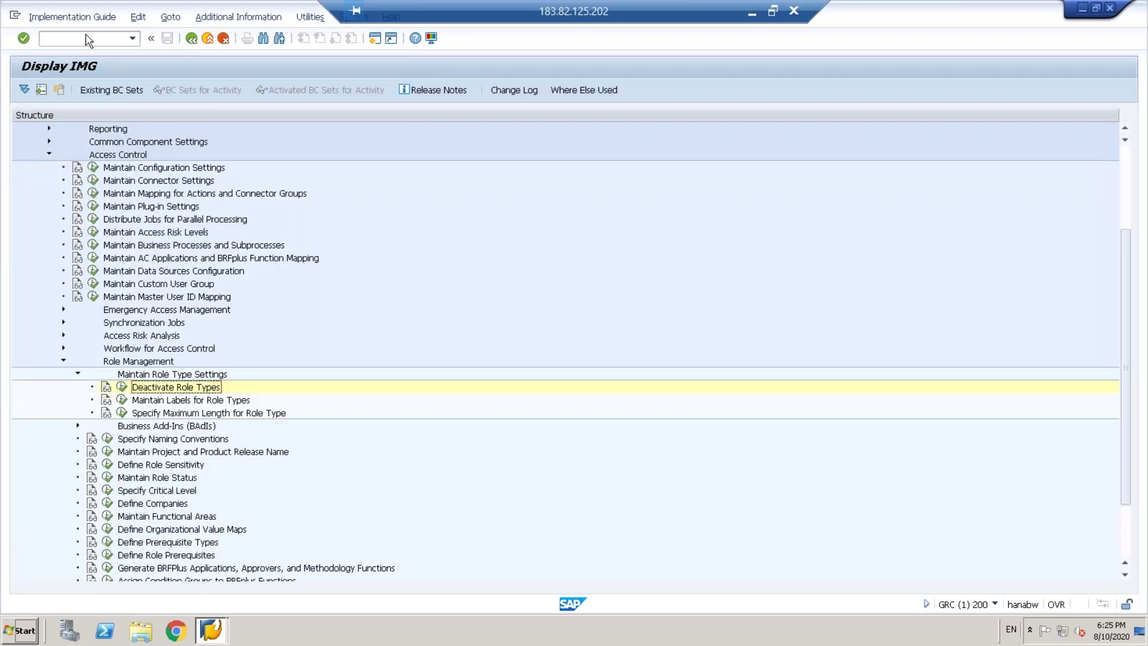